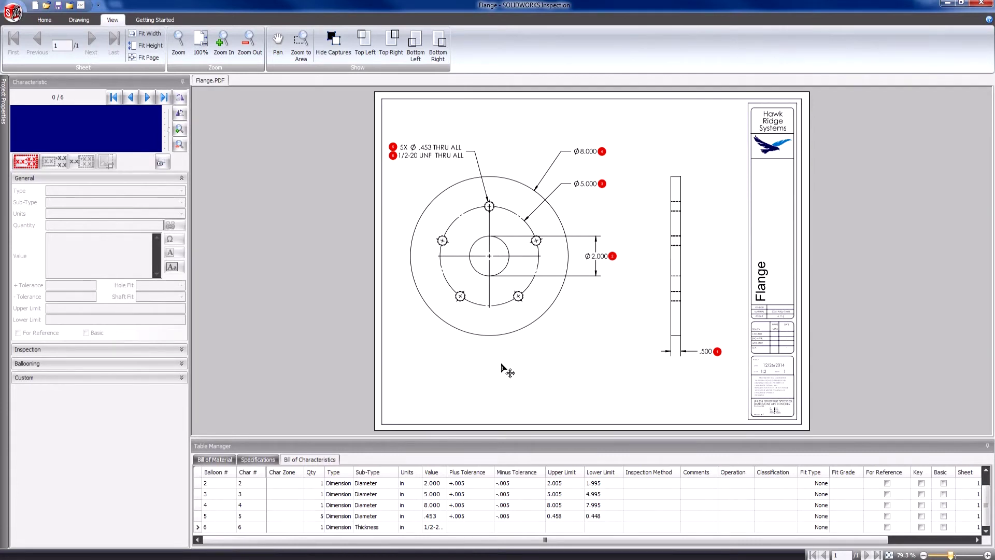
Zoom to the top-left notes and review balloon 6's Sub-Type list, leaving it as Thickness
{"action": "left_click", "coordinate": [365, 44]}
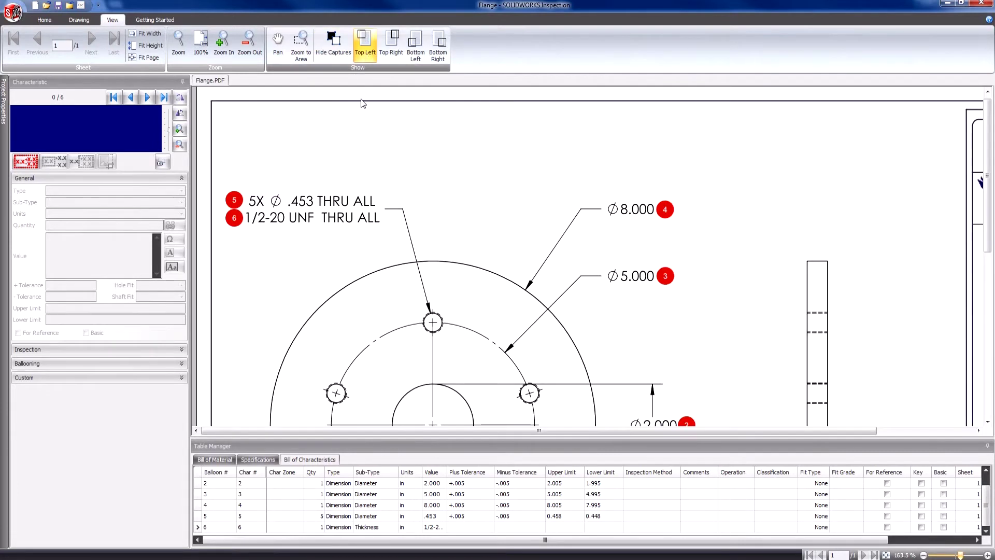
{"action": "left_click", "coordinate": [269, 224]}
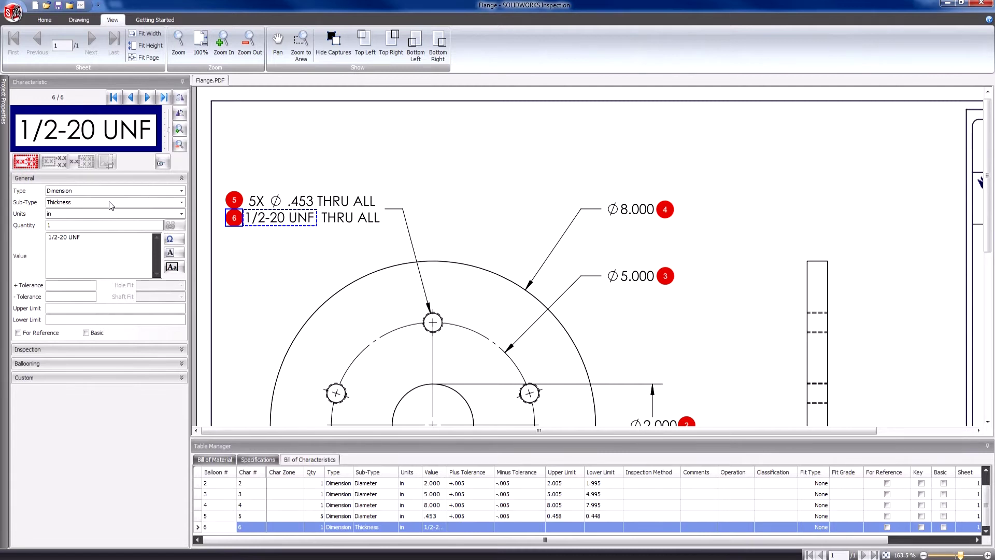
{"action": "left_click", "coordinate": [110, 202]}
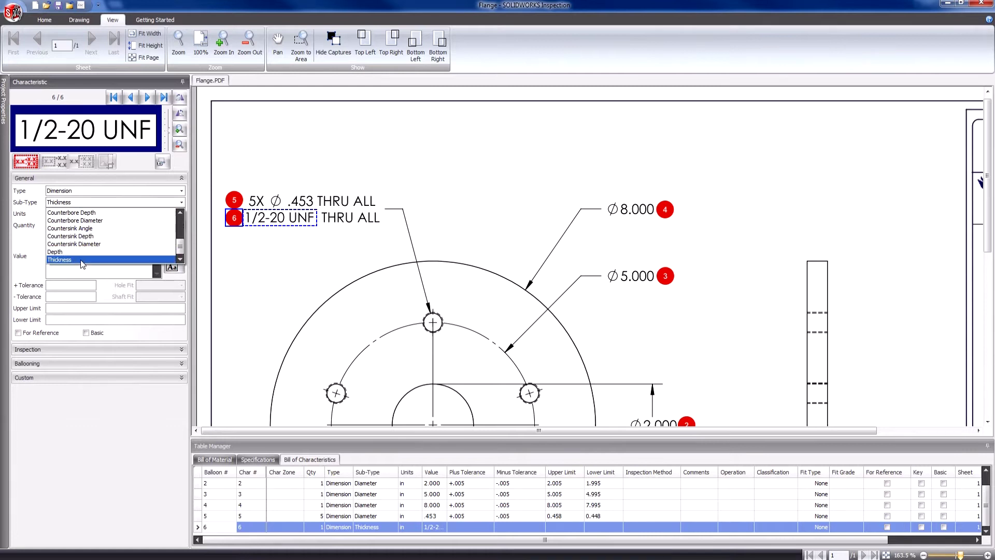
{"action": "scroll", "coordinate": [95, 262], "scroll_direction": "up", "scroll_amount": 3}
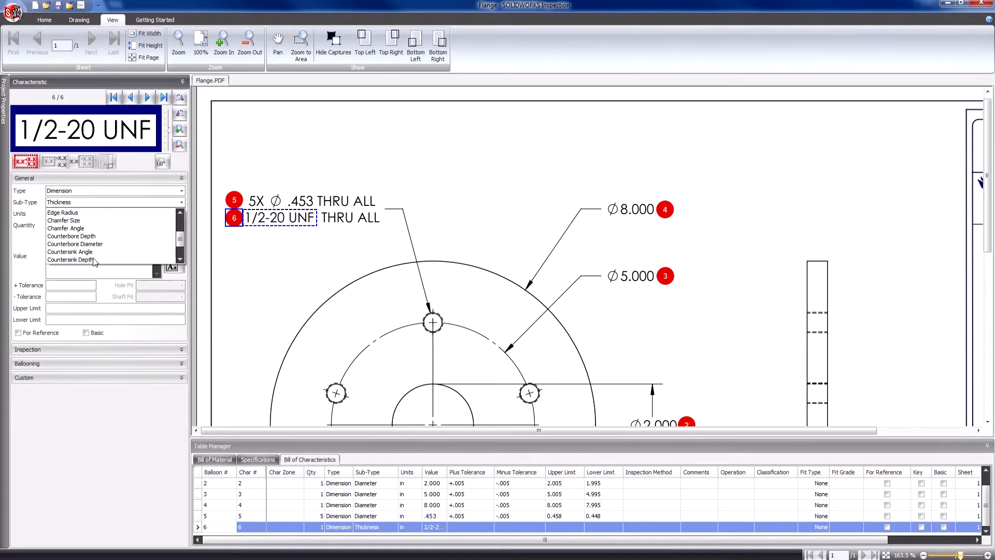
{"action": "scroll", "coordinate": [95, 261], "scroll_direction": "up", "scroll_amount": 3}
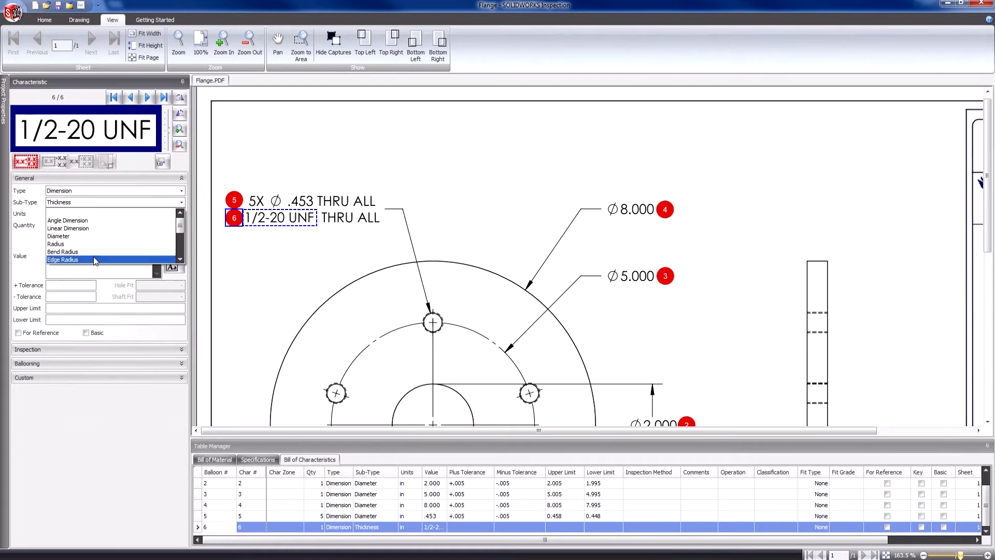
{"action": "scroll", "coordinate": [93, 259], "scroll_direction": "down", "scroll_amount": 3}
{"action": "scroll", "coordinate": [94, 260], "scroll_direction": "down", "scroll_amount": 3}
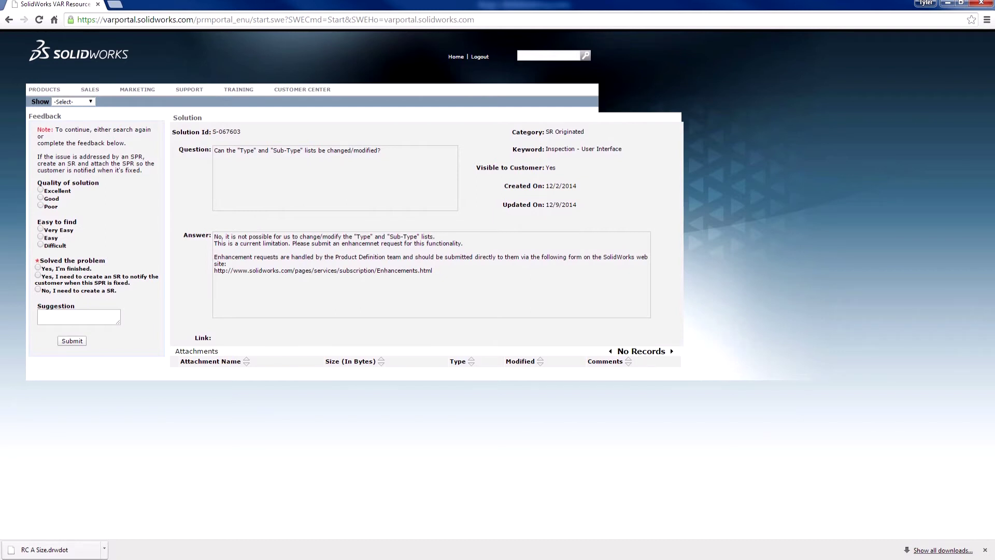
{"action": "key", "text": "alt+Tab"}
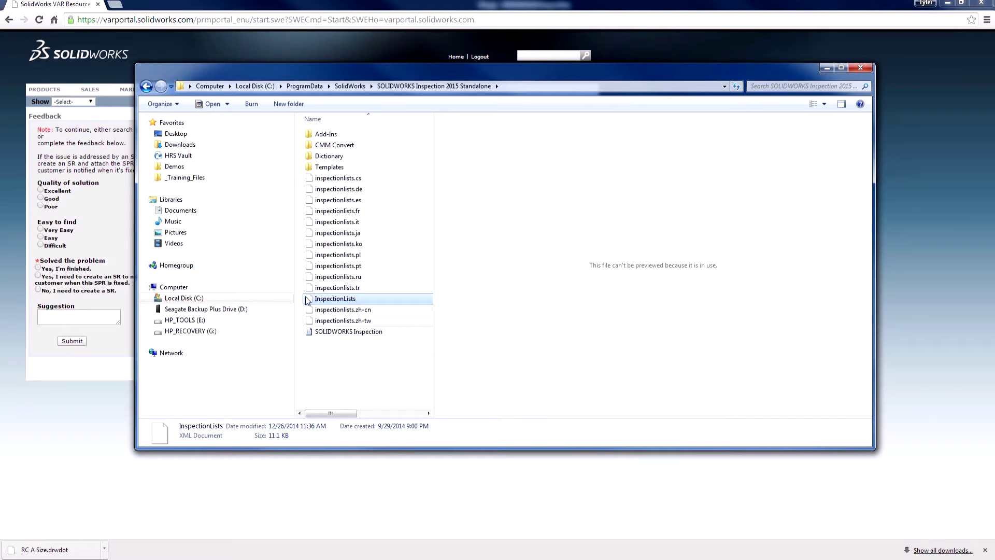
{"action": "mouse_move", "coordinate": [218, 257]}
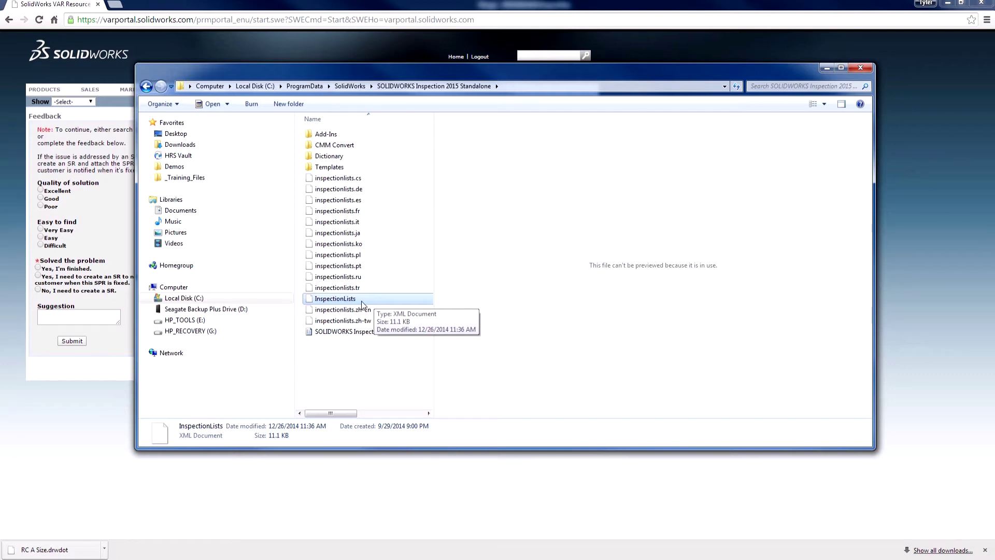
Open the InspectionLists file with Notepad
{"action": "right_click", "coordinate": [346, 303]}
{"action": "mouse_move", "coordinate": [378, 341]}
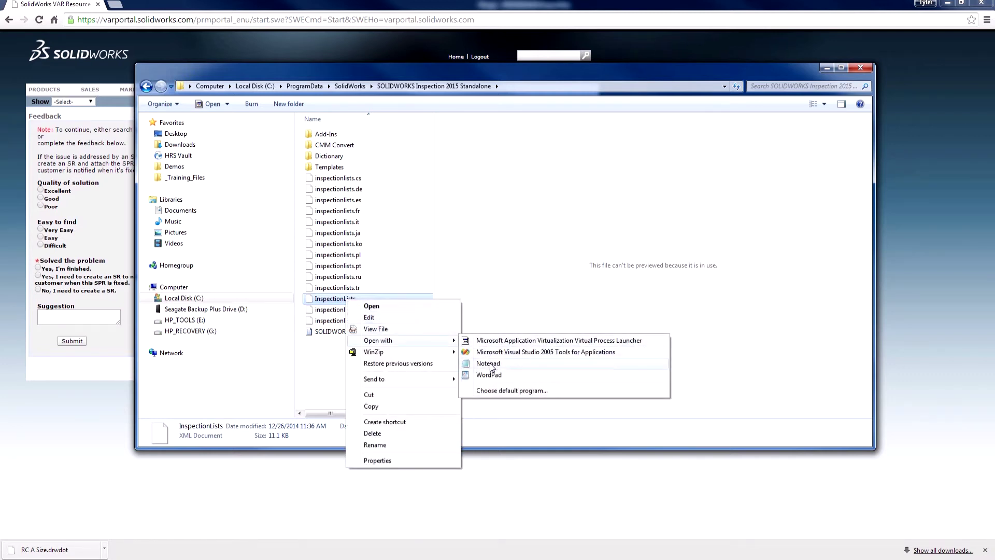
{"action": "left_click", "coordinate": [490, 363]}
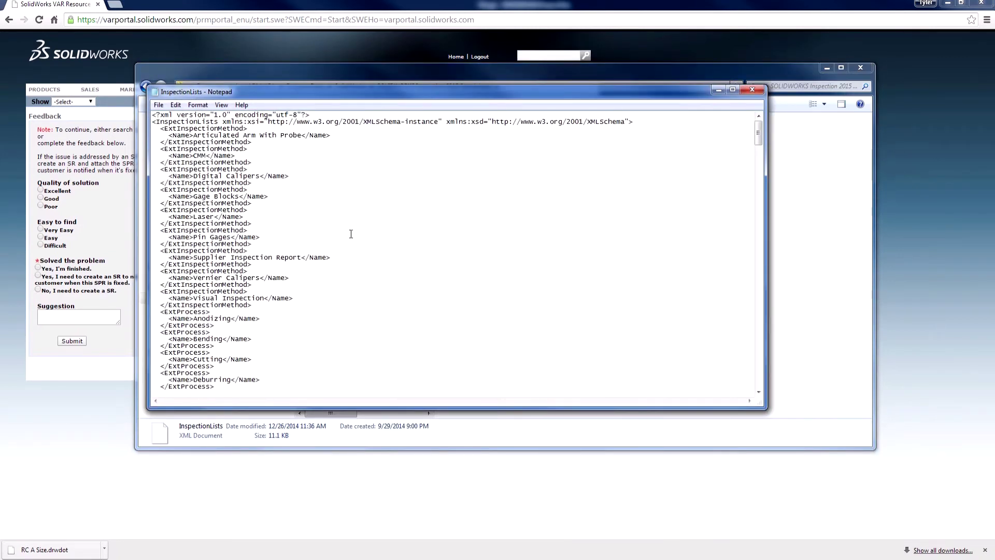
{"action": "scroll", "coordinate": [277, 220], "scroll_direction": "down", "scroll_amount": 7}
{"action": "scroll", "coordinate": [275, 218], "scroll_direction": "down", "scroll_amount": 7}
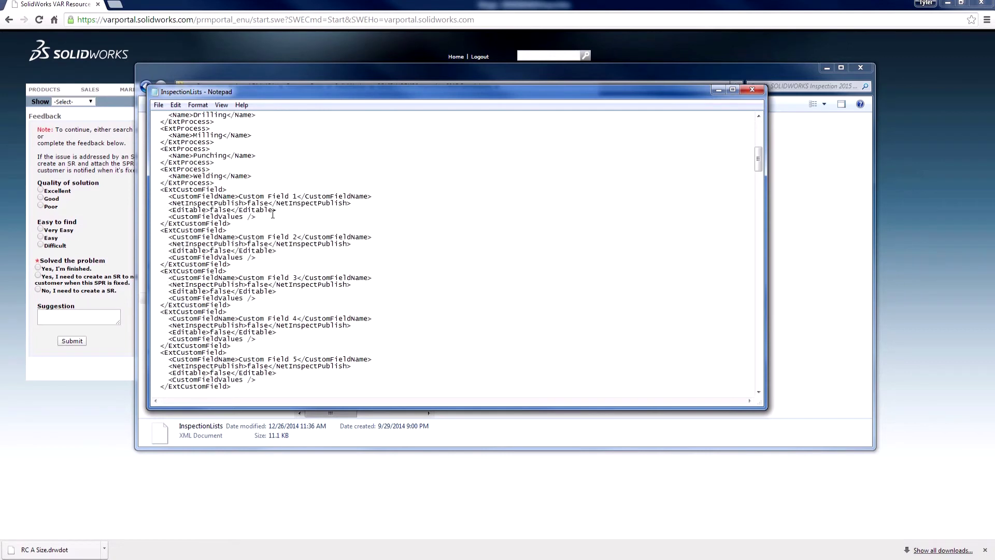
{"action": "scroll", "coordinate": [272, 215], "scroll_direction": "down", "scroll_amount": 7}
{"action": "scroll", "coordinate": [272, 215], "scroll_direction": "down", "scroll_amount": 4}
{"action": "scroll", "coordinate": [272, 216], "scroll_direction": "down", "scroll_amount": 4}
{"action": "scroll", "coordinate": [271, 216], "scroll_direction": "down", "scroll_amount": 7}
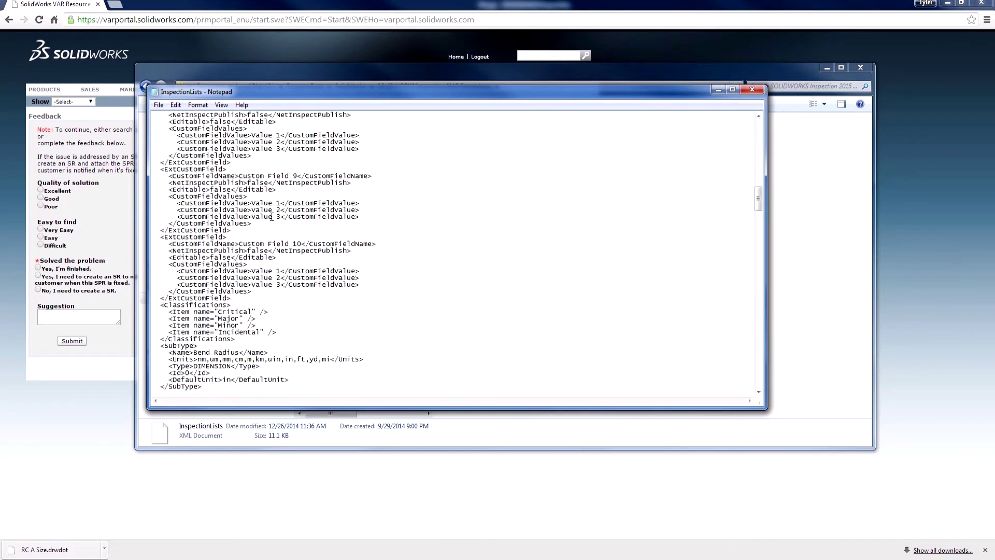
{"action": "scroll", "coordinate": [272, 217], "scroll_direction": "down", "scroll_amount": 1}
{"action": "scroll", "coordinate": [271, 216], "scroll_direction": "down", "scroll_amount": 3}
{"action": "scroll", "coordinate": [254, 214], "scroll_direction": "down", "scroll_amount": 3}
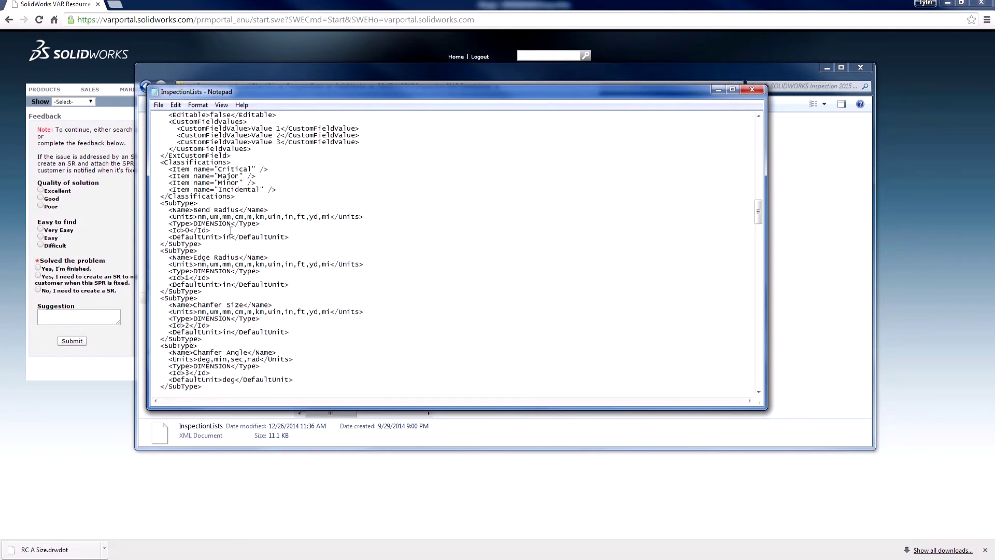
{"action": "scroll", "coordinate": [234, 223], "scroll_direction": "down", "scroll_amount": 3}
{"action": "scroll", "coordinate": [232, 226], "scroll_direction": "down", "scroll_amount": 4}
{"action": "scroll", "coordinate": [231, 231], "scroll_direction": "down", "scroll_amount": 5}
{"action": "scroll", "coordinate": [231, 231], "scroll_direction": "down", "scroll_amount": 4}
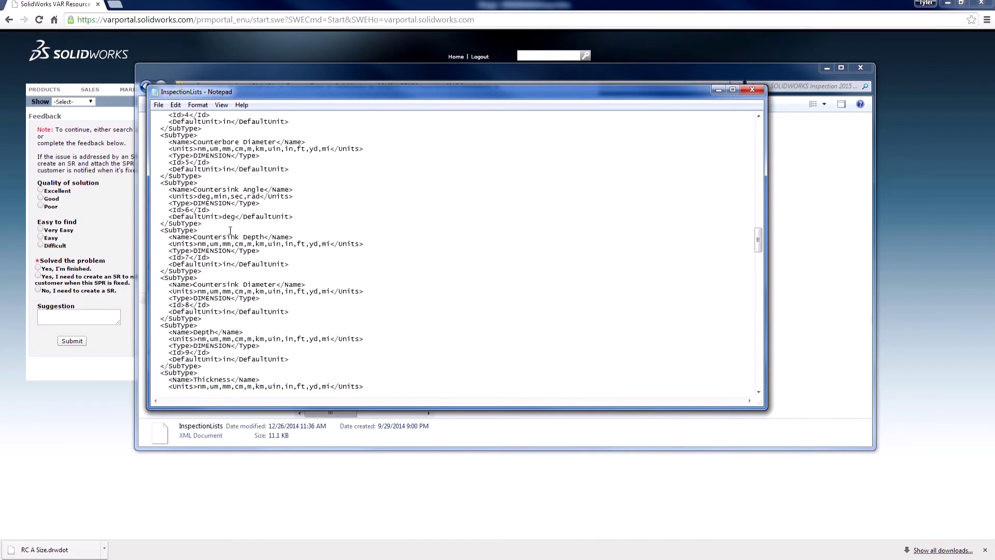
{"action": "scroll", "coordinate": [230, 230], "scroll_direction": "down", "scroll_amount": 4}
{"action": "scroll", "coordinate": [231, 230], "scroll_direction": "down", "scroll_amount": 1}
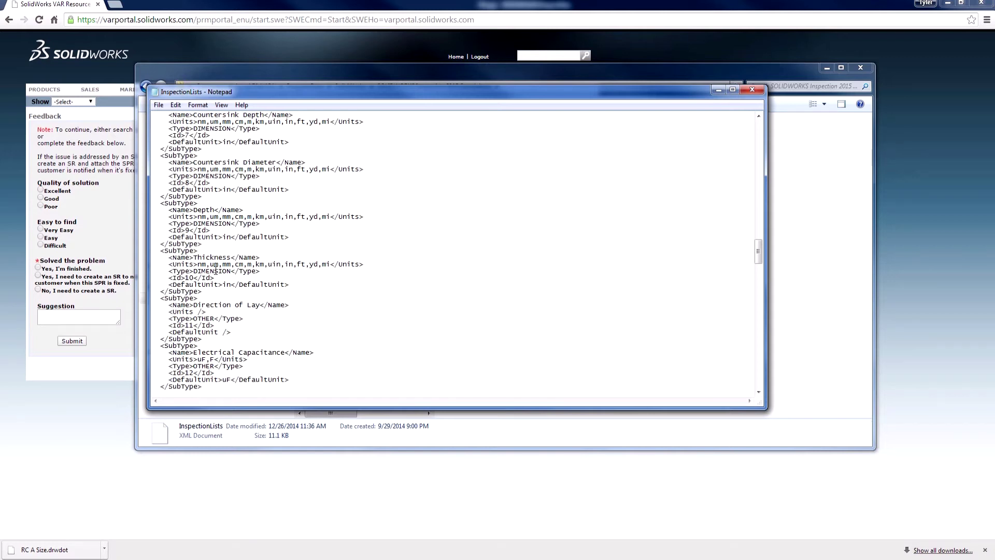
{"action": "left_click", "coordinate": [211, 291]}
{"action": "key", "text": "Return"}
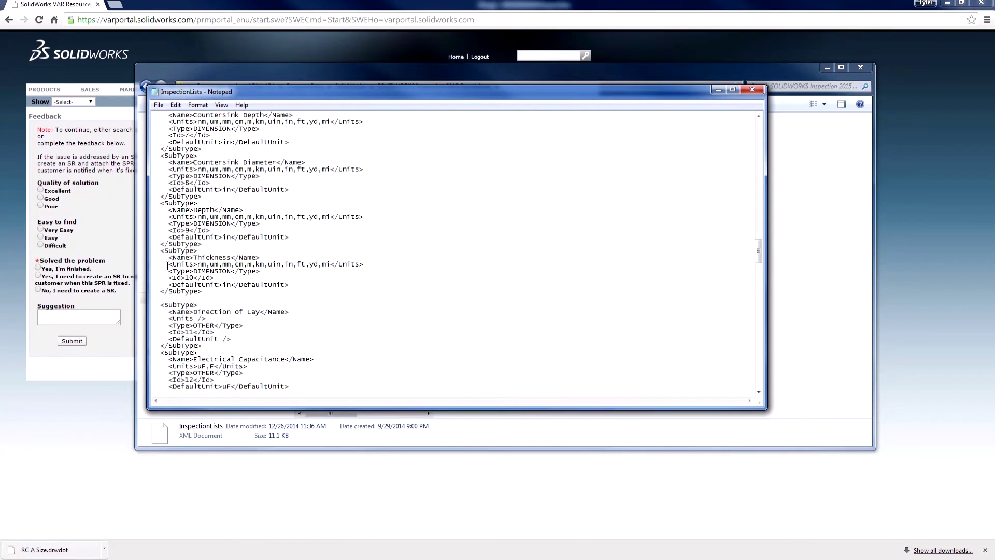
Duplicate the Thickness SubType block on the blank line below it
{"action": "left_click_drag", "start_coordinate": [162, 252], "coordinate": [204, 291]}
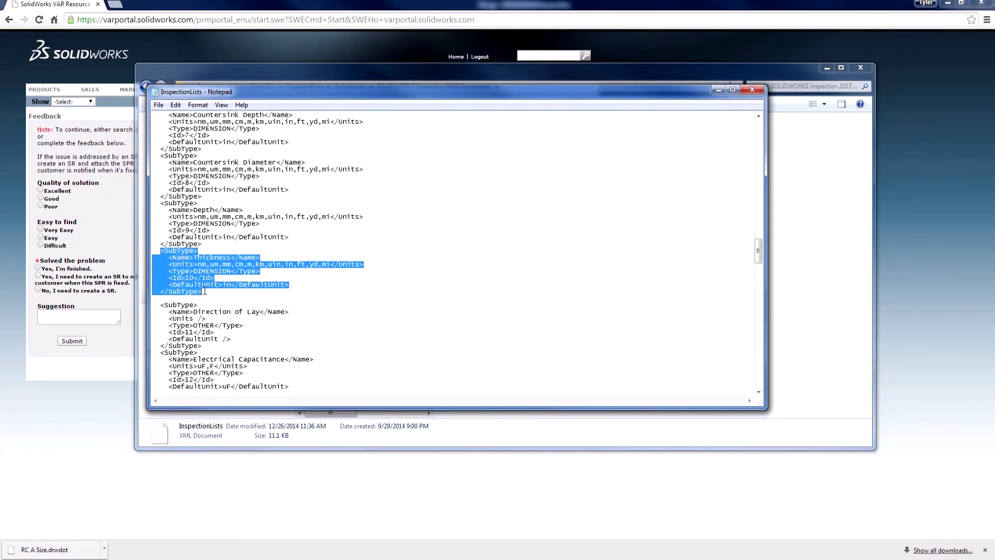
{"action": "left_click", "coordinate": [176, 105]}
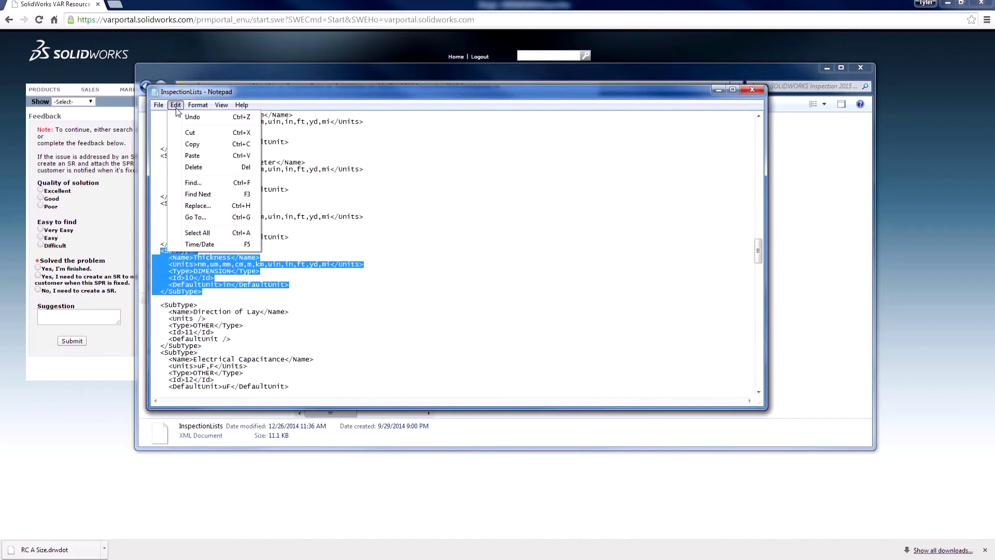
{"action": "left_click", "coordinate": [192, 144]}
{"action": "left_click", "coordinate": [159, 298]}
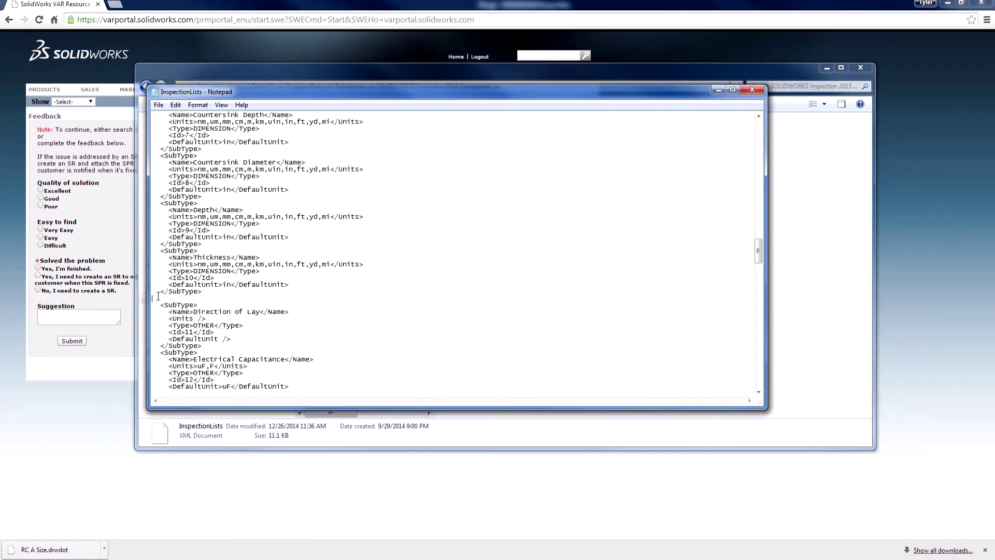
{"action": "left_click", "coordinate": [177, 106]}
{"action": "left_click", "coordinate": [193, 155]}
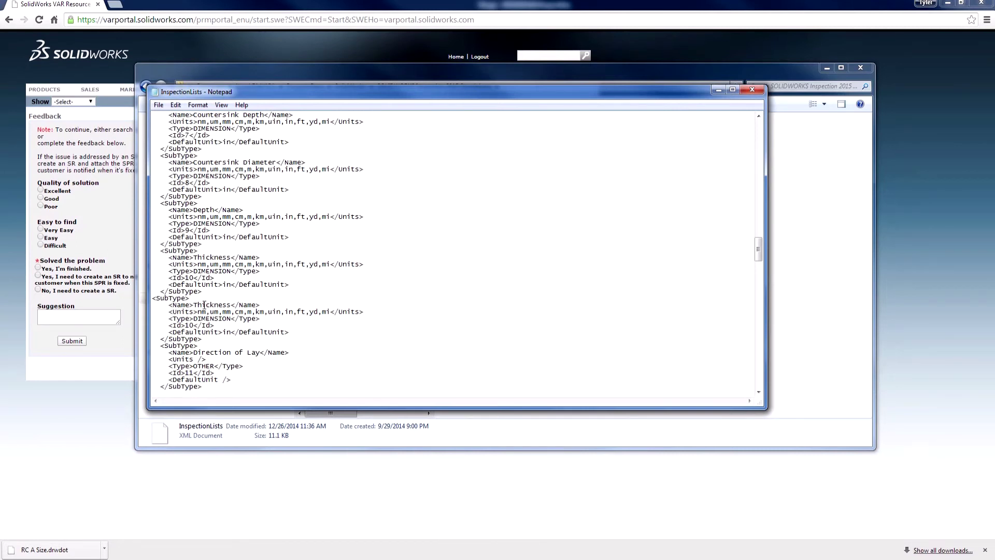
Rename the duplicate sub-type to Thread, save InspectionLists and close Notepad
{"action": "left_click_drag", "start_coordinate": [201, 305], "coordinate": [231, 303]}
{"action": "type", "text": "read"}
{"action": "left_click", "coordinate": [158, 107]}
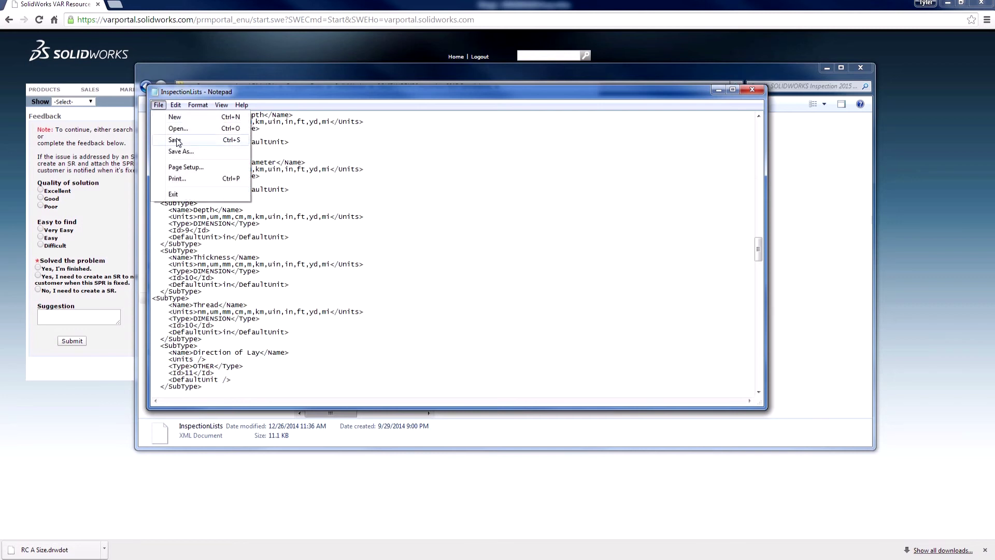
{"action": "left_click", "coordinate": [176, 140]}
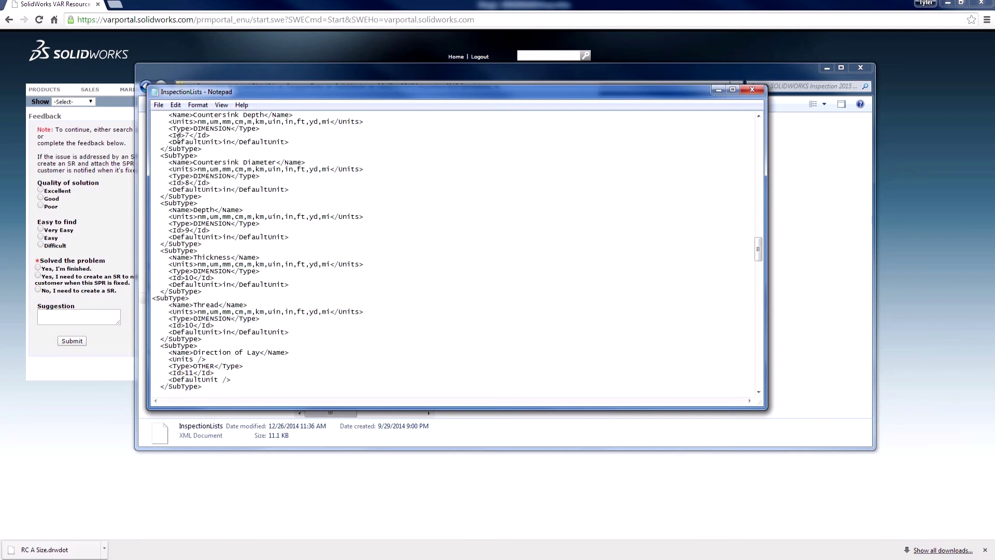
{"action": "left_click", "coordinate": [753, 90]}
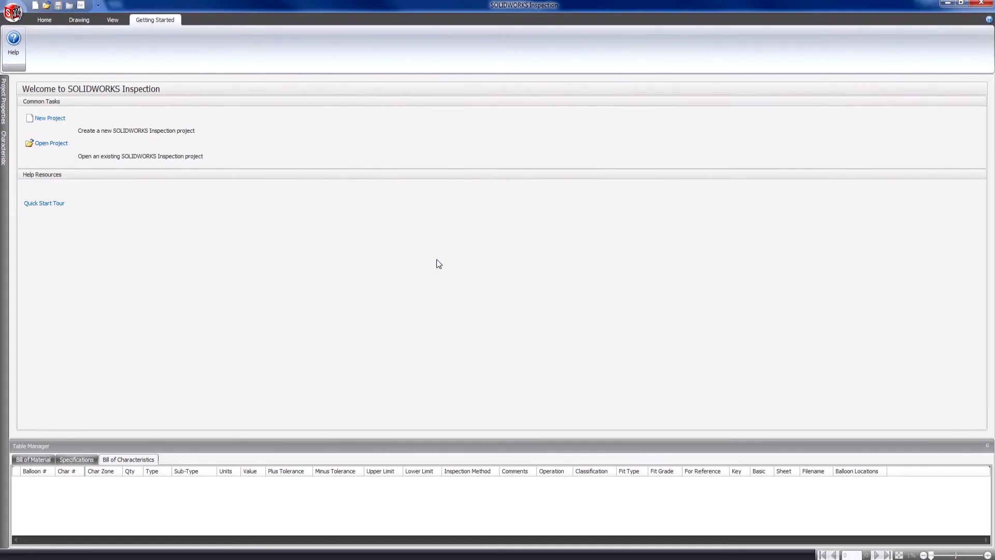
Reopen the Flange.ixprj project from the Desktop
{"action": "left_click", "coordinate": [54, 144]}
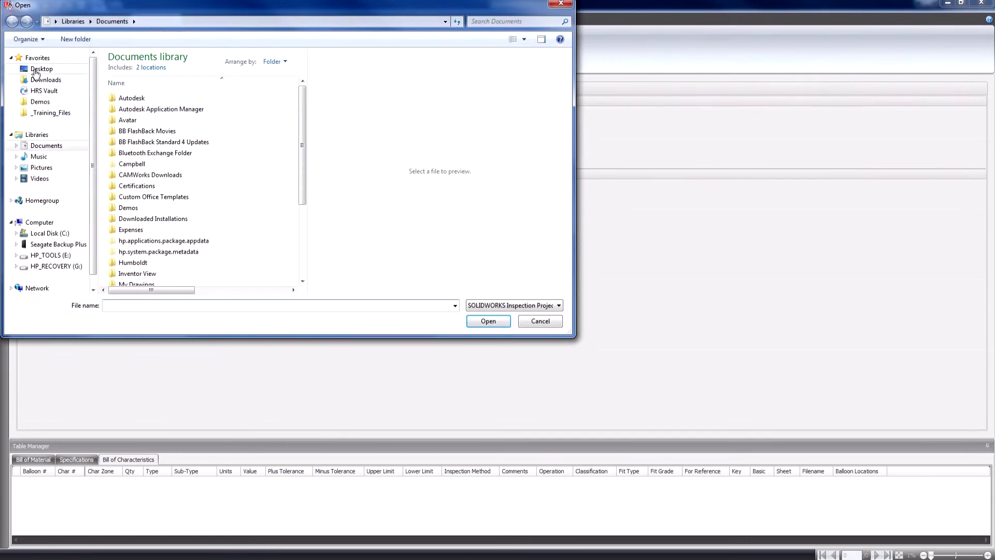
{"action": "left_click", "coordinate": [36, 73]}
{"action": "left_click_drag", "start_coordinate": [301, 108], "coordinate": [304, 184]}
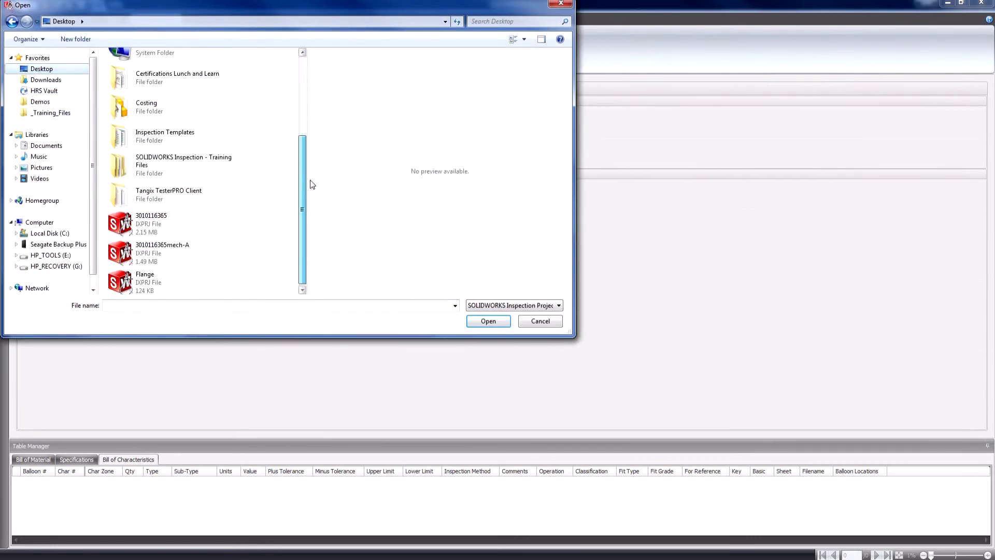
{"action": "left_click", "coordinate": [162, 279]}
{"action": "left_click", "coordinate": [487, 321]}
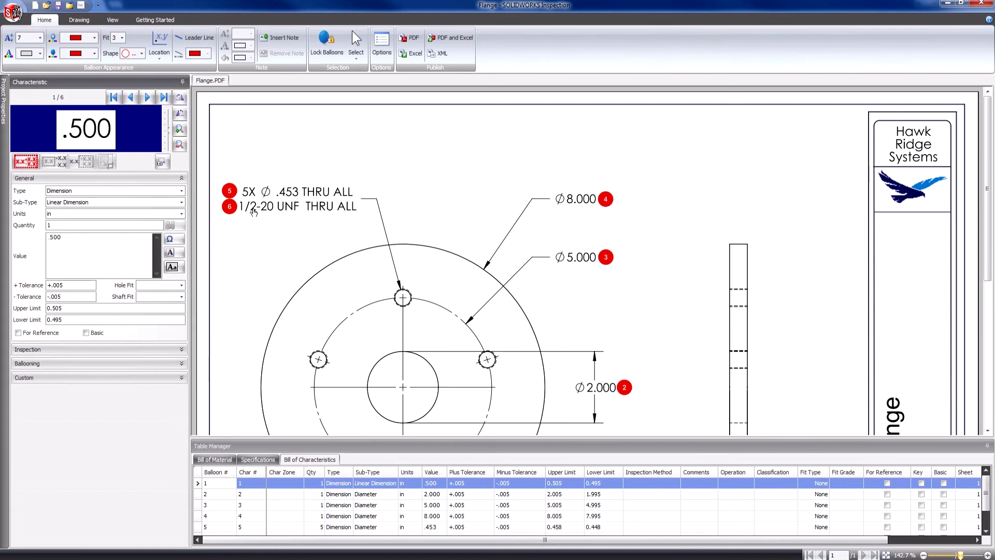
Set balloon 6 (1/2-20 UNF) sub-type to Thread and expand its Custom fields
{"action": "left_click", "coordinate": [251, 206]}
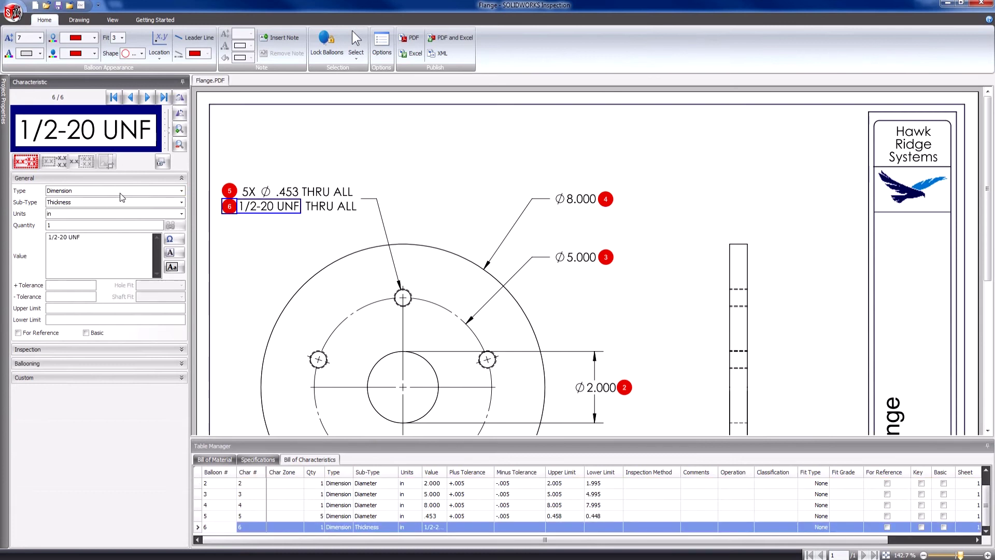
{"action": "left_click", "coordinate": [182, 201]}
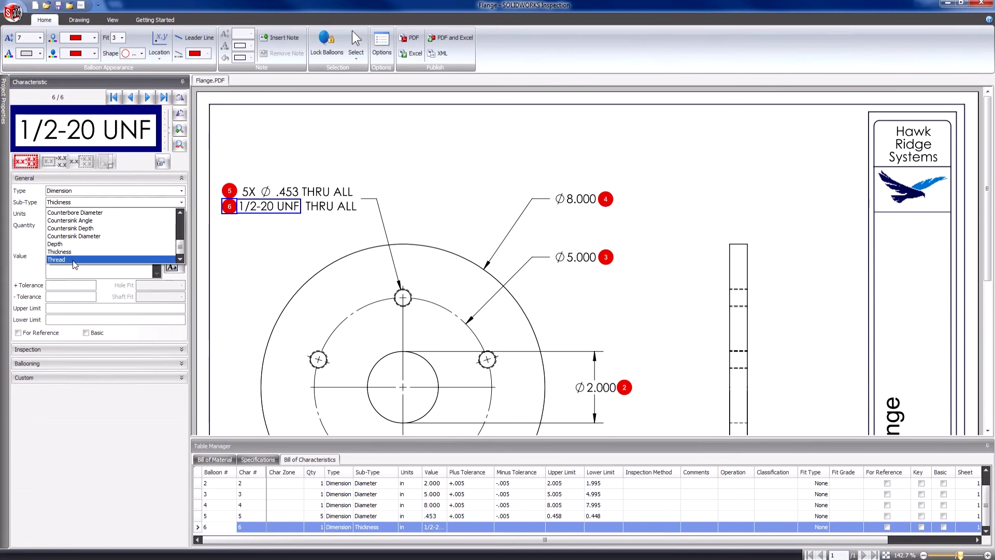
{"action": "left_click", "coordinate": [75, 259]}
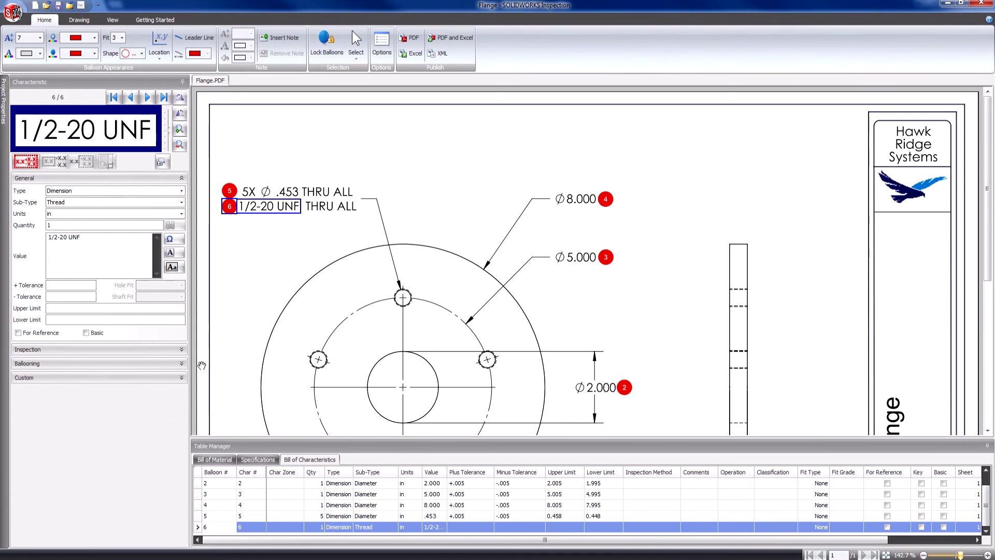
{"action": "left_click", "coordinate": [181, 377]}
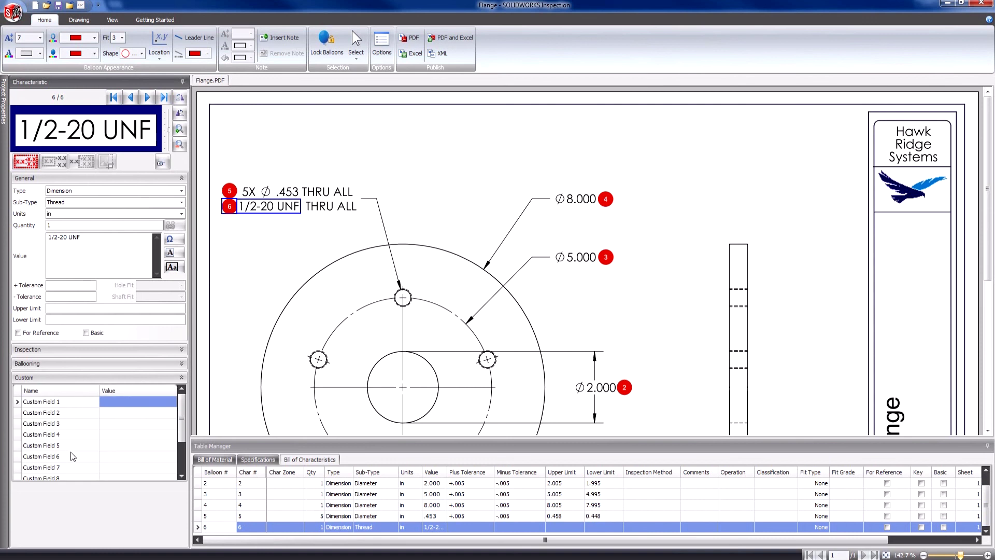